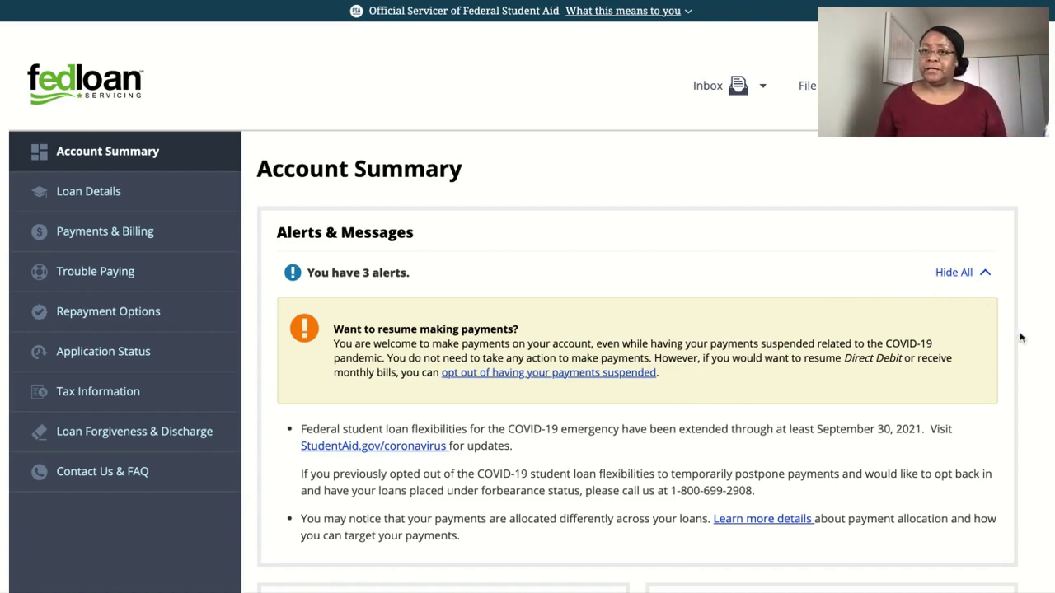
# Review the alerts and messages on the Account Summary page and collapse them
pyautogui.scroll(-1, 1020, 338)
pyautogui.scroll(-2, 1020, 338)
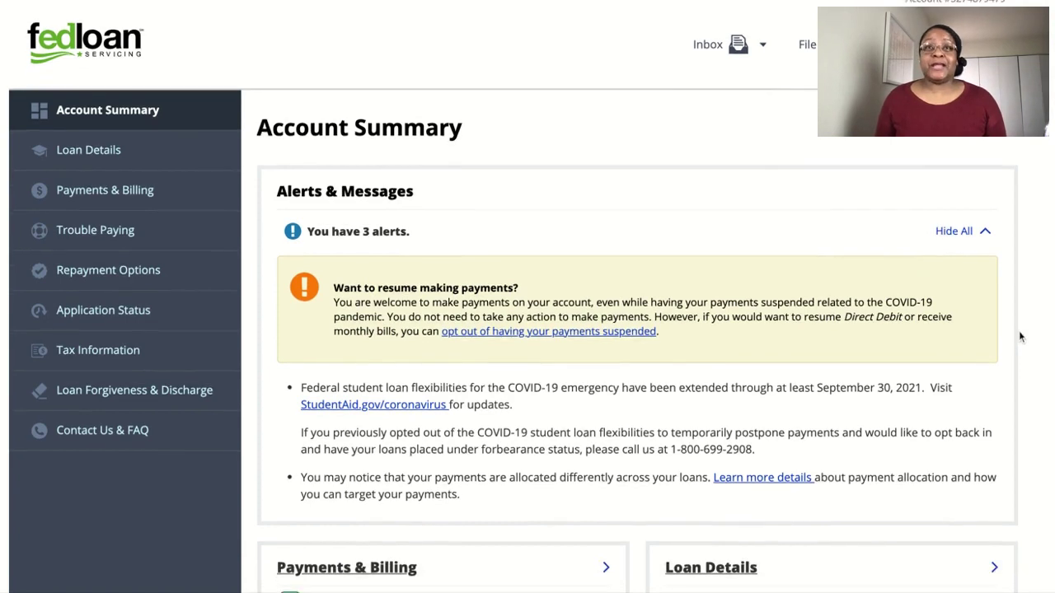
pyautogui.scroll(-1, 1018, 336)
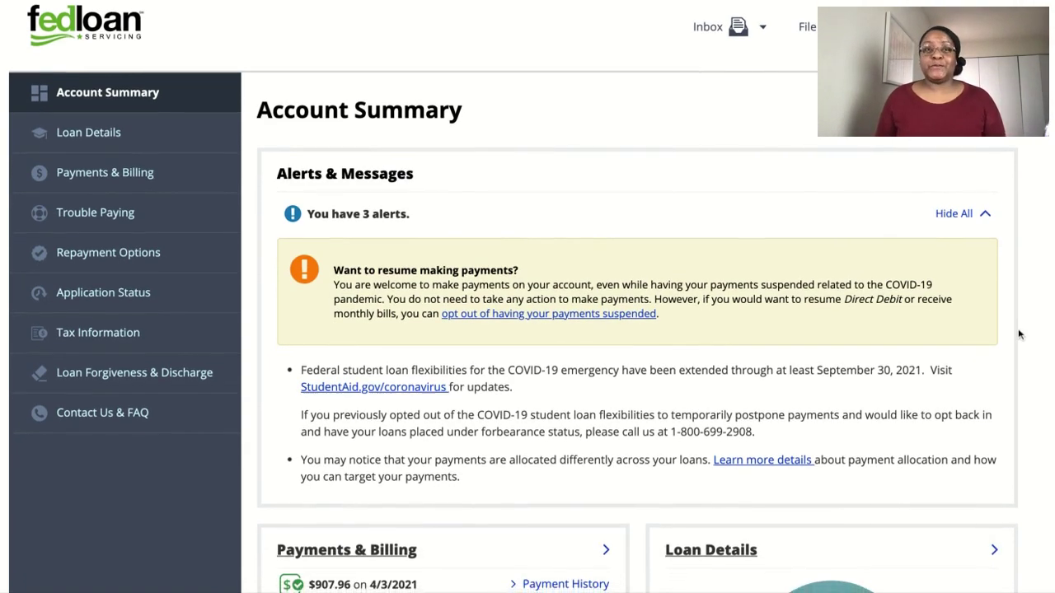
pyautogui.scroll(-2, 1019, 334)
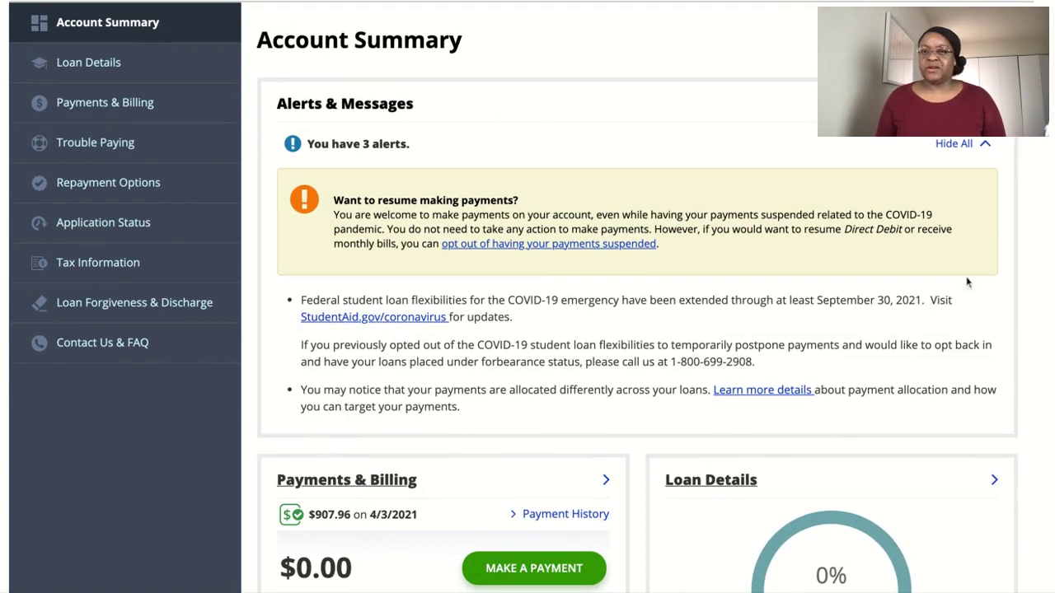
pyautogui.click(979, 150)
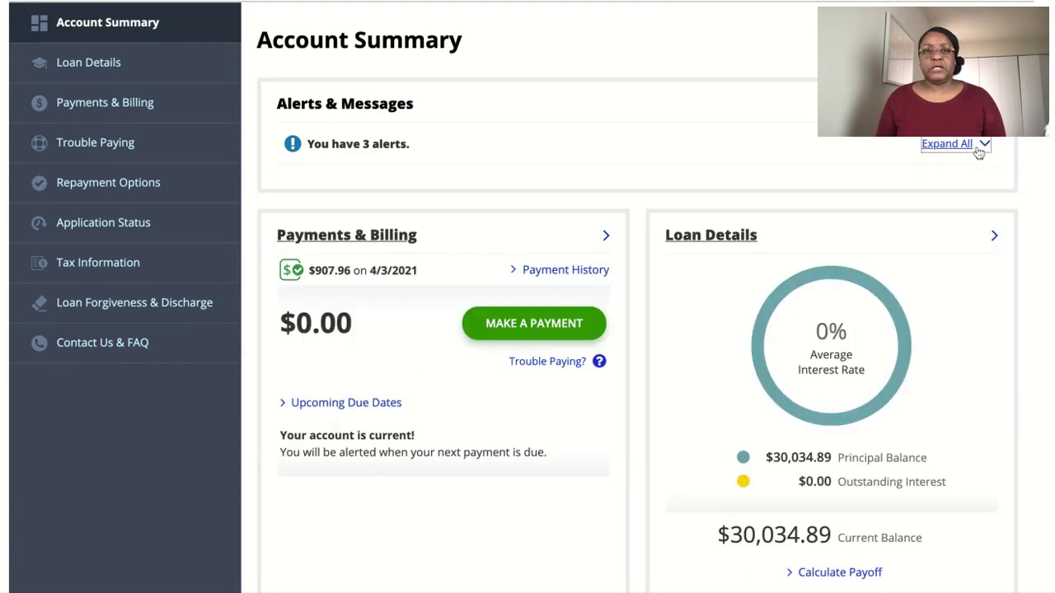
# Open the Loan Details page and review the balance overview and the list of individual loans
pyautogui.scroll(-1, 980, 353)
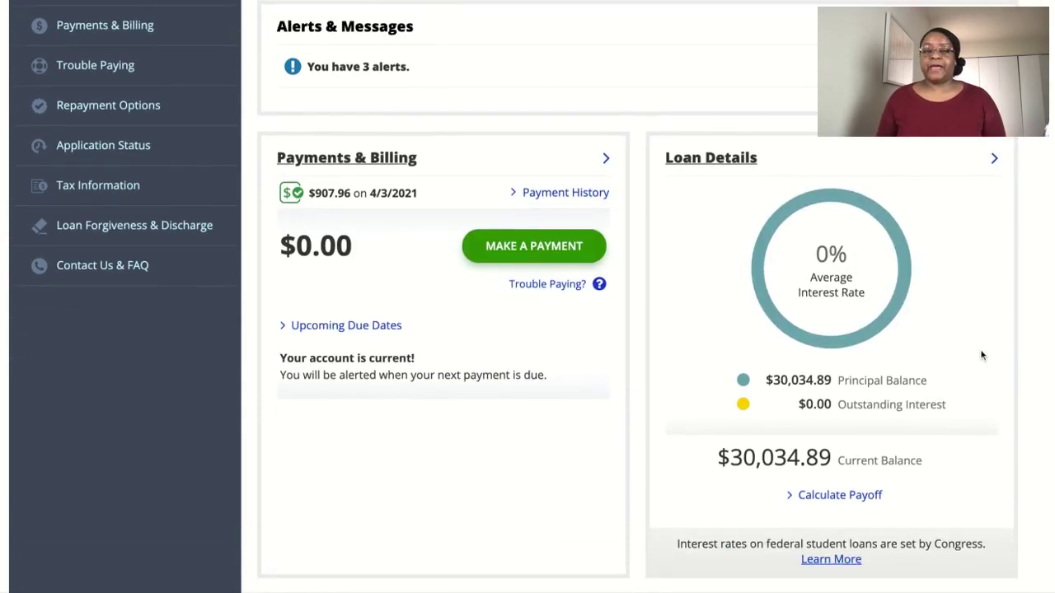
pyautogui.scroll(-1, 980, 354)
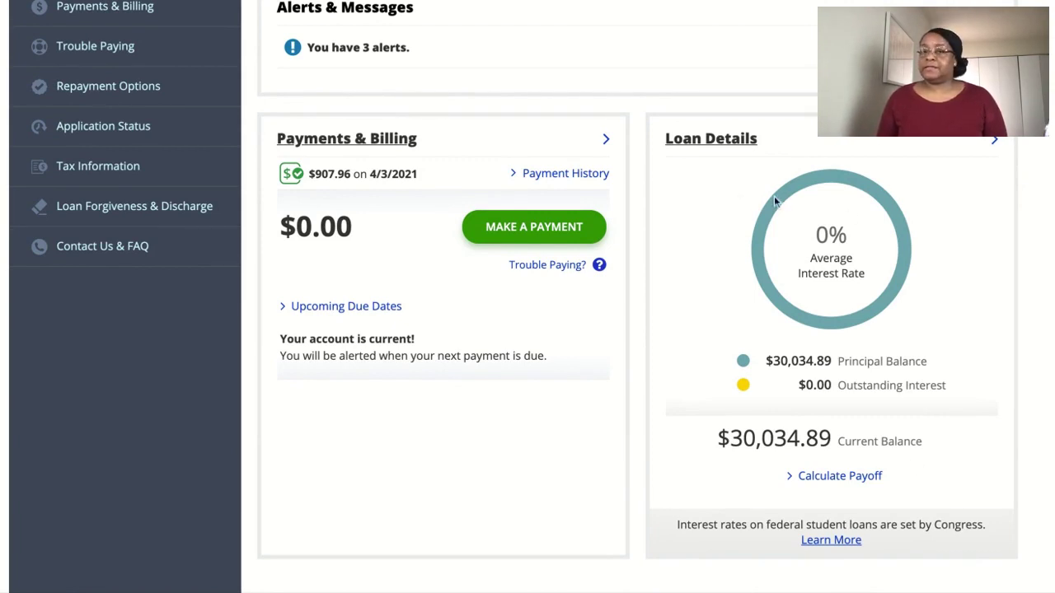
pyautogui.click(701, 140)
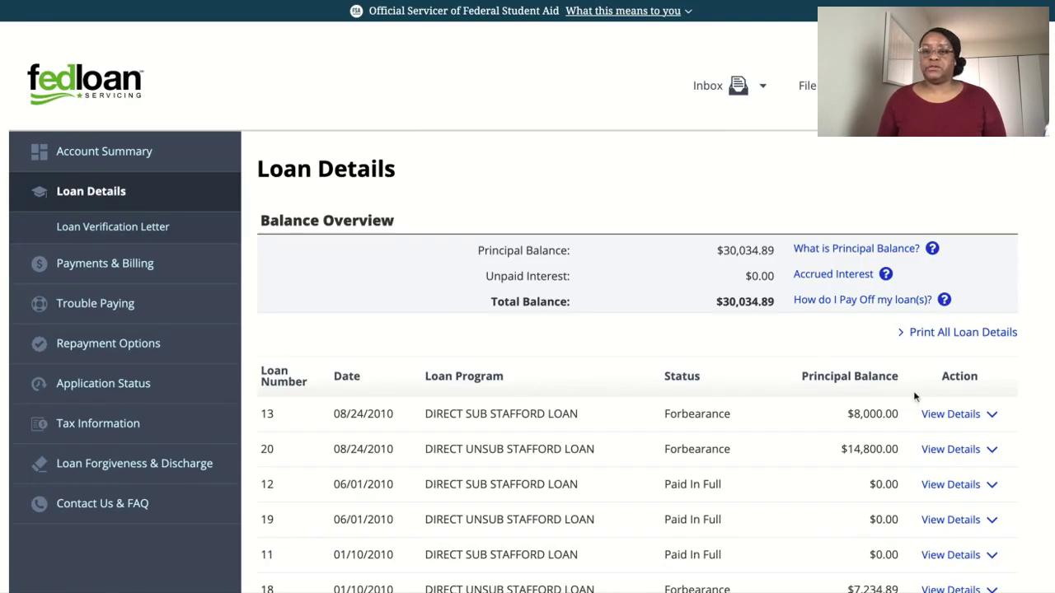
pyautogui.scroll(-3, 916, 397)
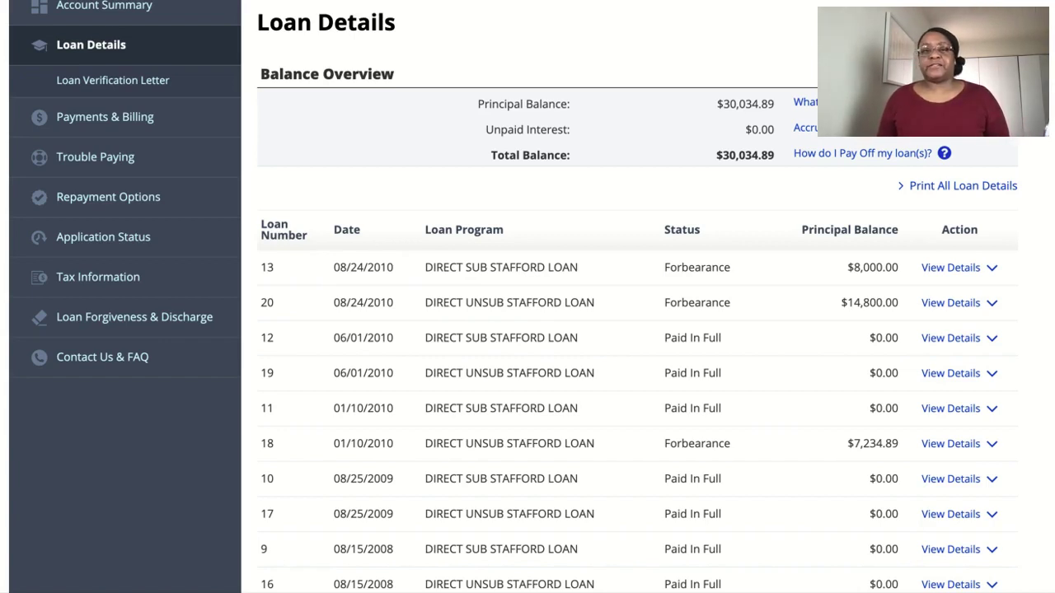
# Open the Make a One-Time Payment form under Payments & Billing and set the payment type to Target Specific Loans
pyautogui.click(113, 120)
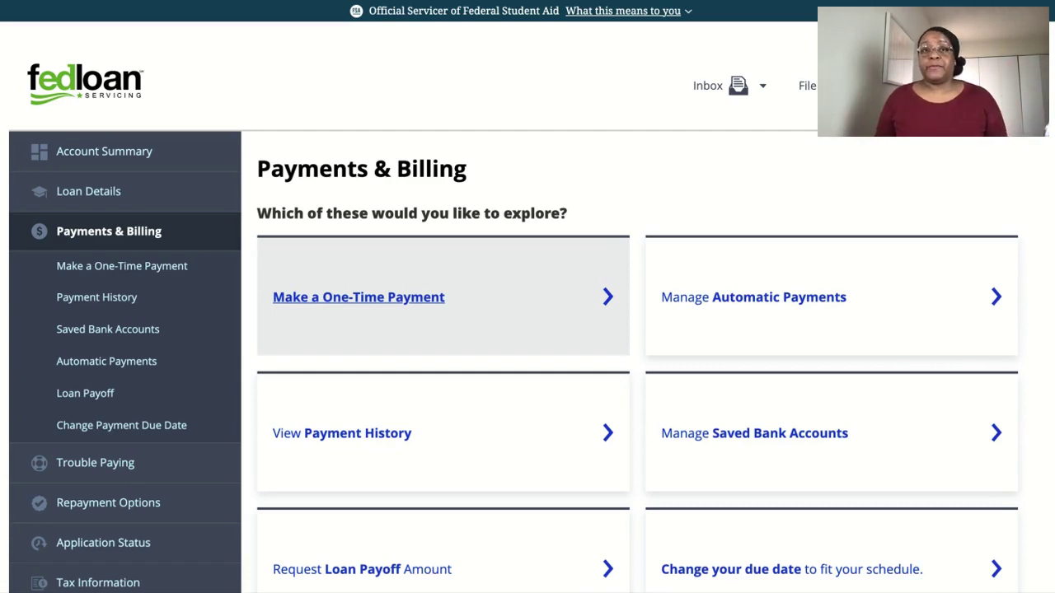
pyautogui.click(358, 296)
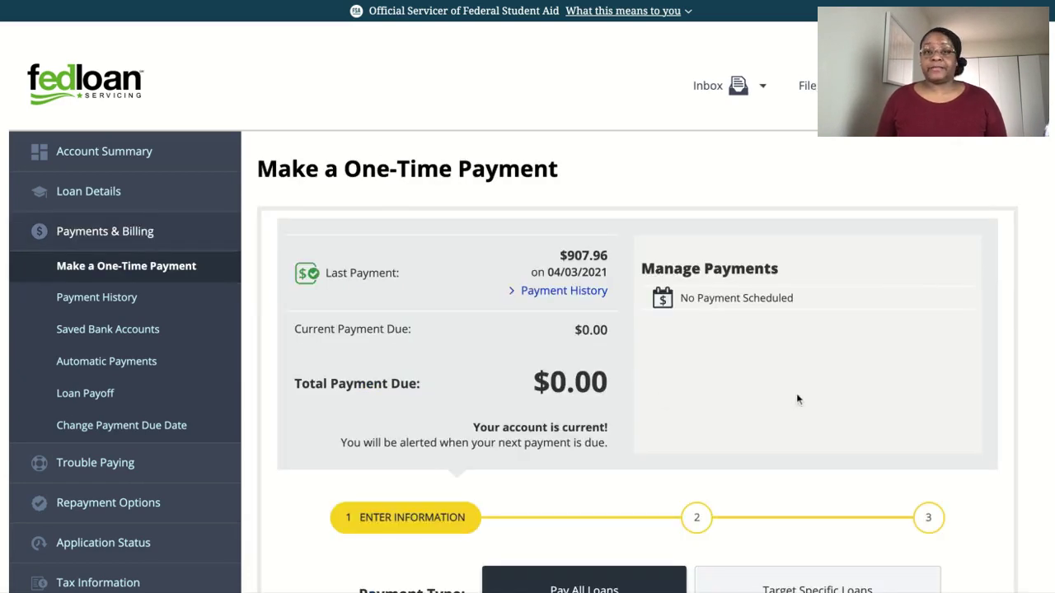
pyautogui.scroll(-4, 796, 398)
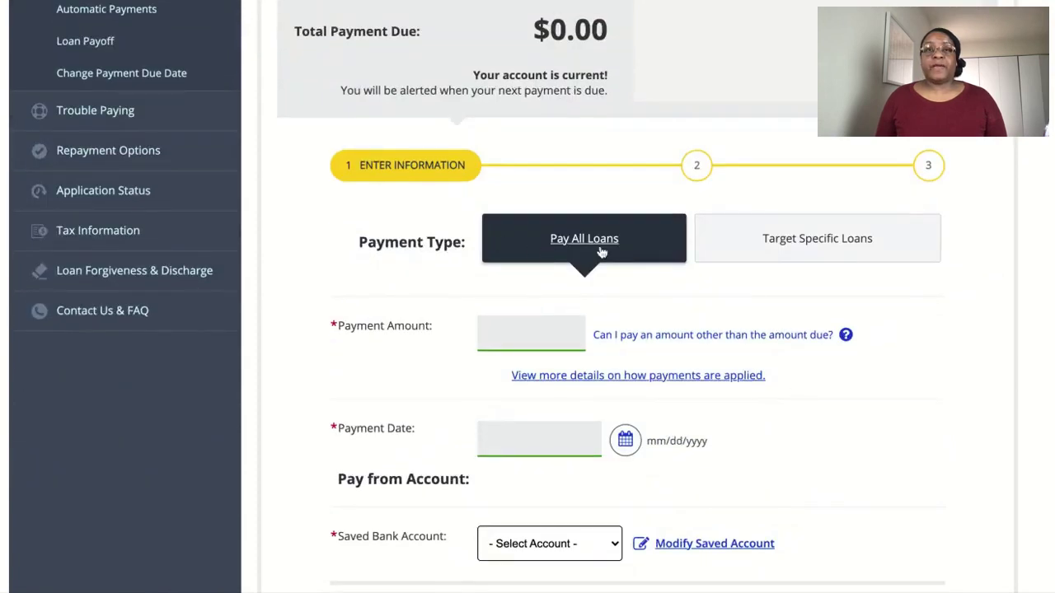
pyautogui.scroll(-1, 918, 302)
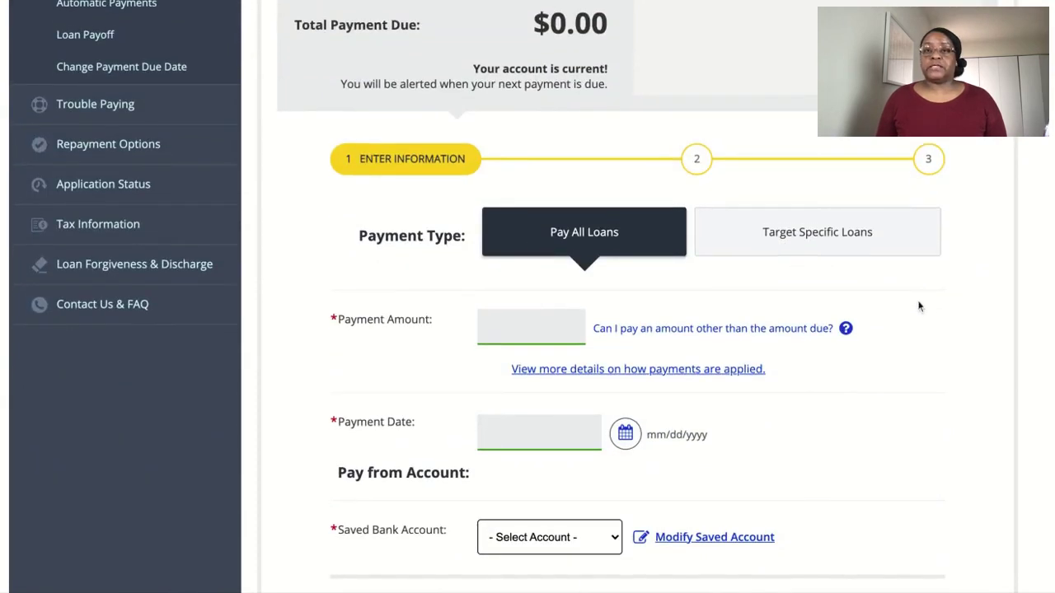
pyautogui.scroll(-1, 920, 307)
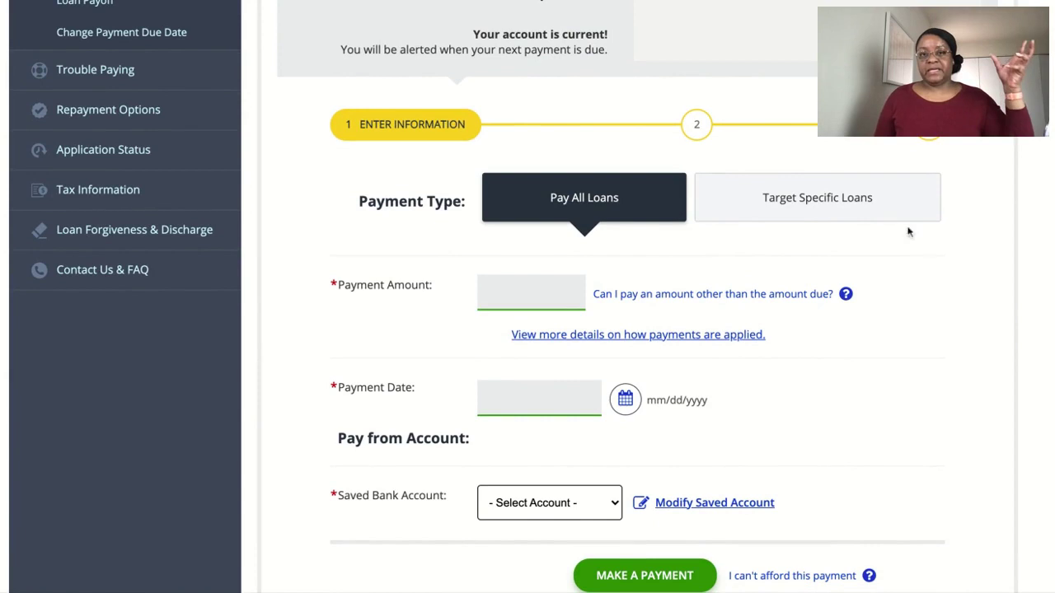
pyautogui.click(853, 209)
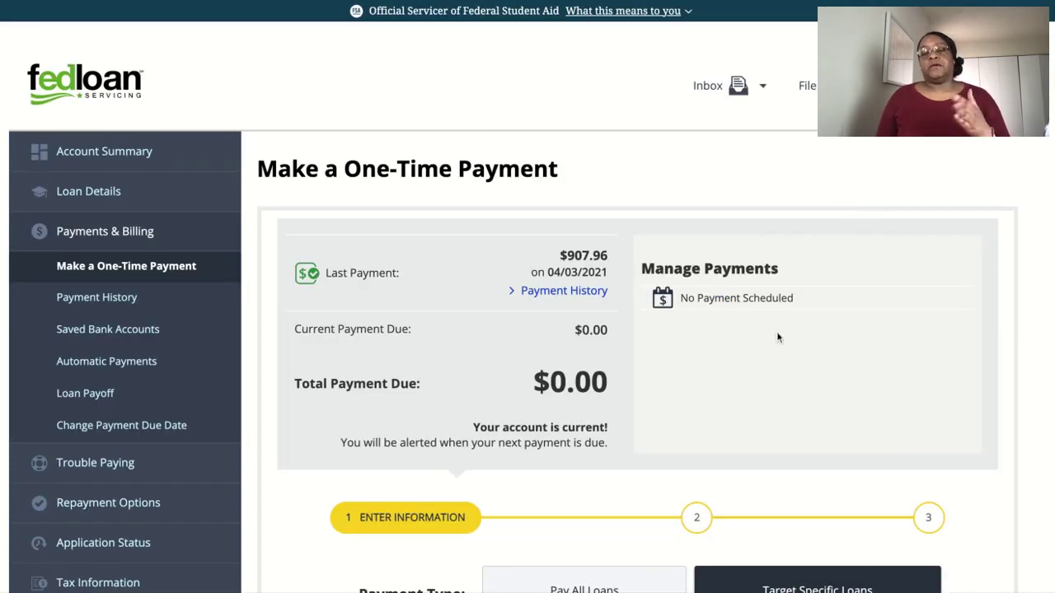
# Set the payment amount to 100.00 for each of the first two loans in the list
pyautogui.scroll(-1, 781, 354)
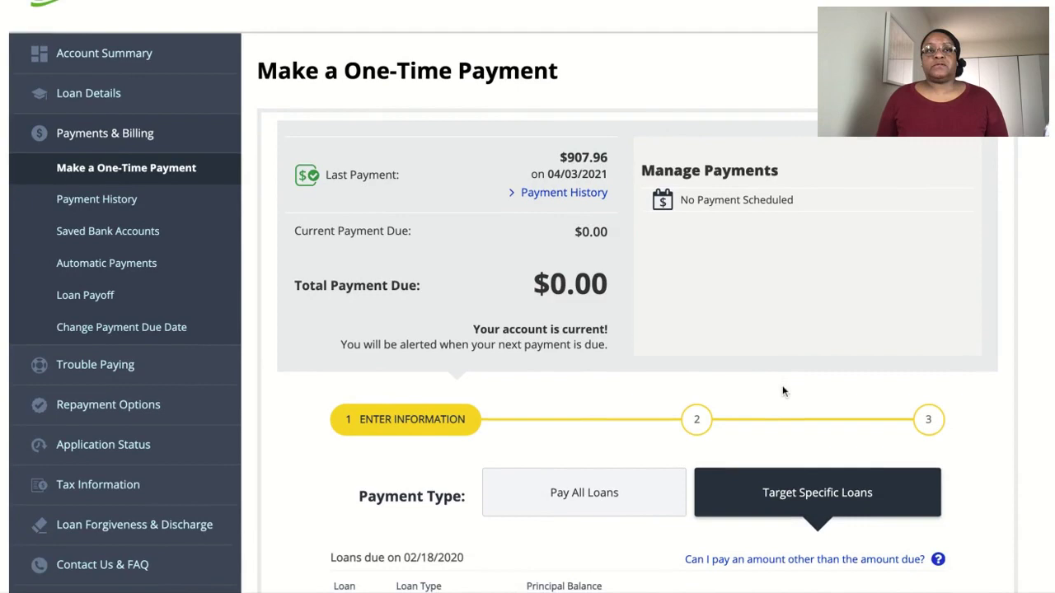
pyautogui.scroll(-1, 782, 391)
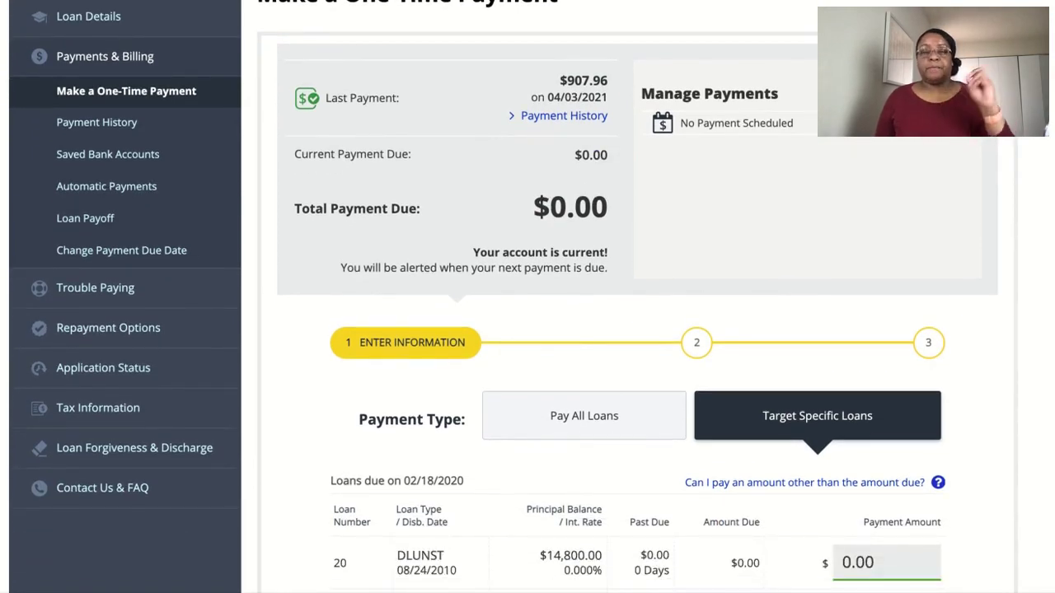
pyautogui.scroll(-1, 626, 330)
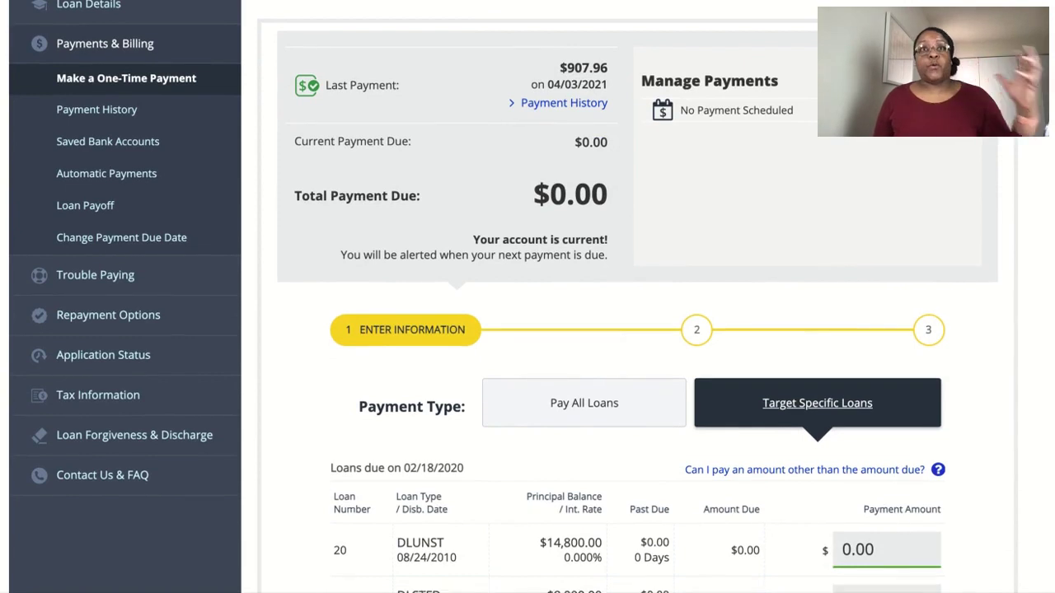
pyautogui.scroll(-1, 804, 392)
pyautogui.scroll(-1, 805, 392)
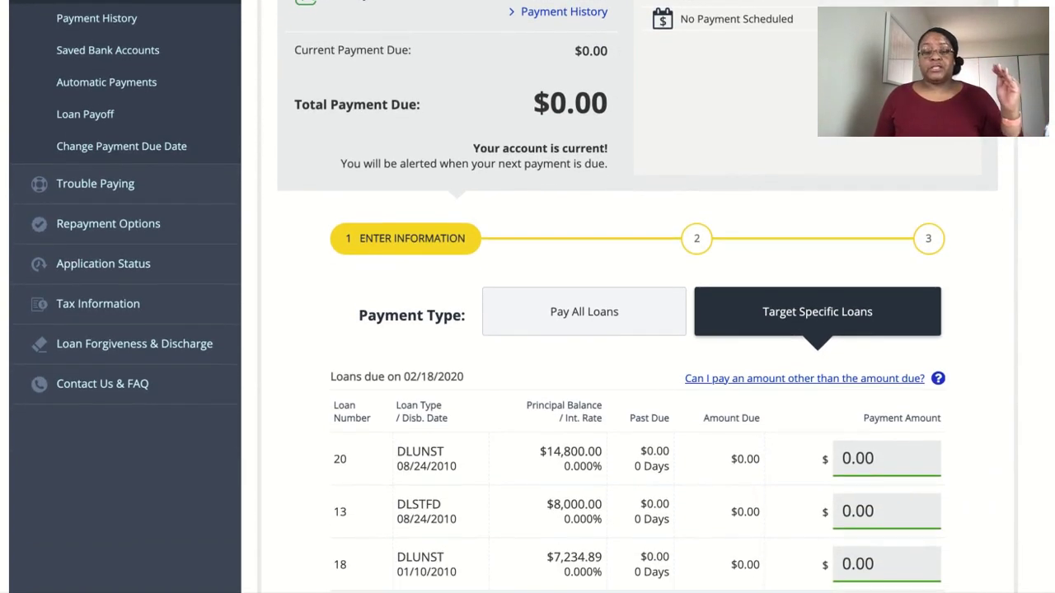
pyautogui.scroll(-1, 804, 378)
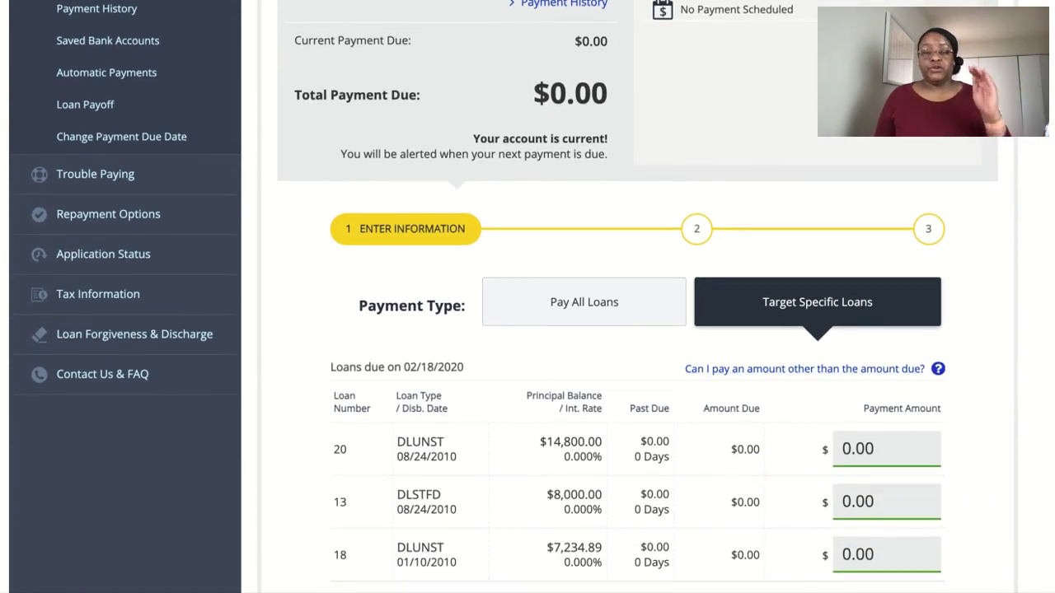
pyautogui.click(849, 445)
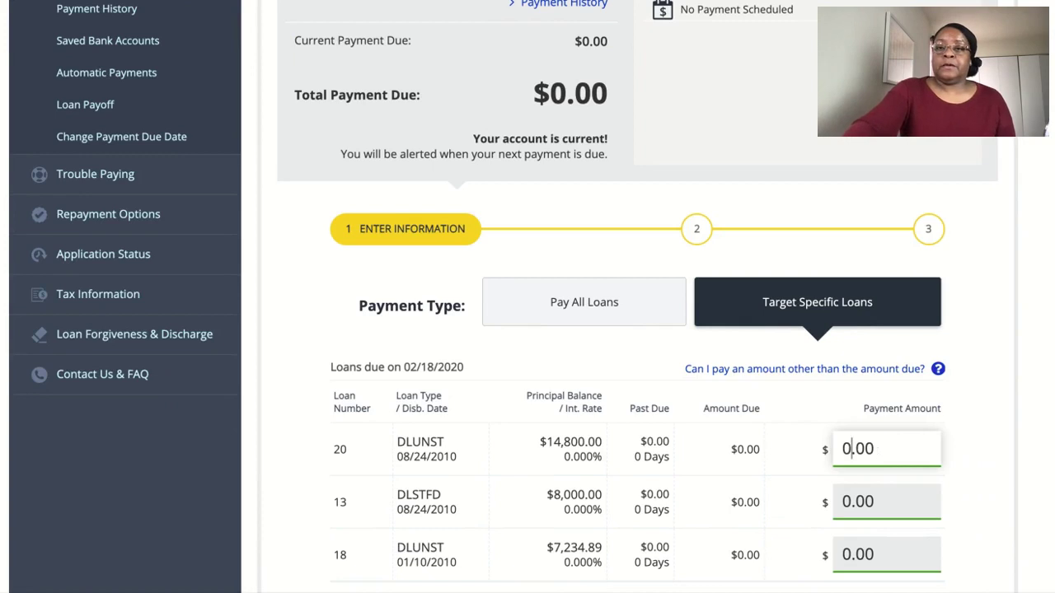
pyautogui.write('1')
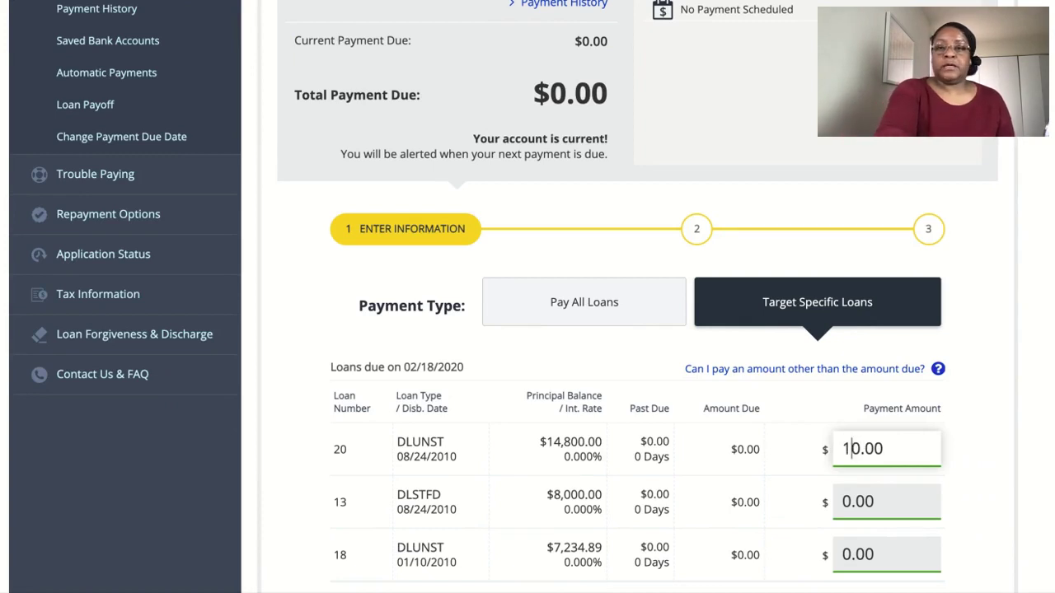
pyautogui.write('0')
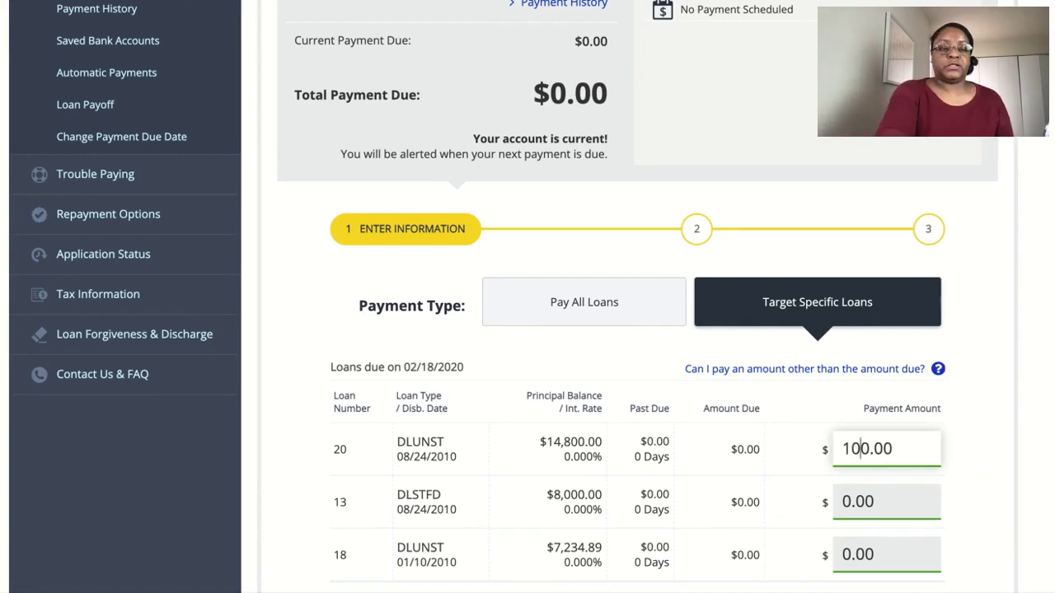
pyautogui.press('Tab')
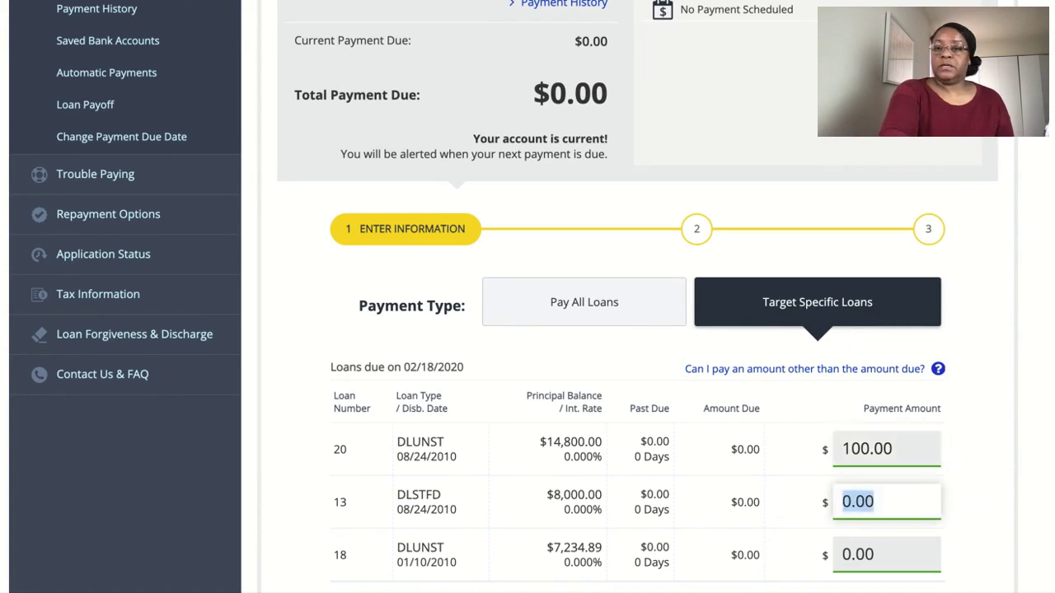
pyautogui.write('100')
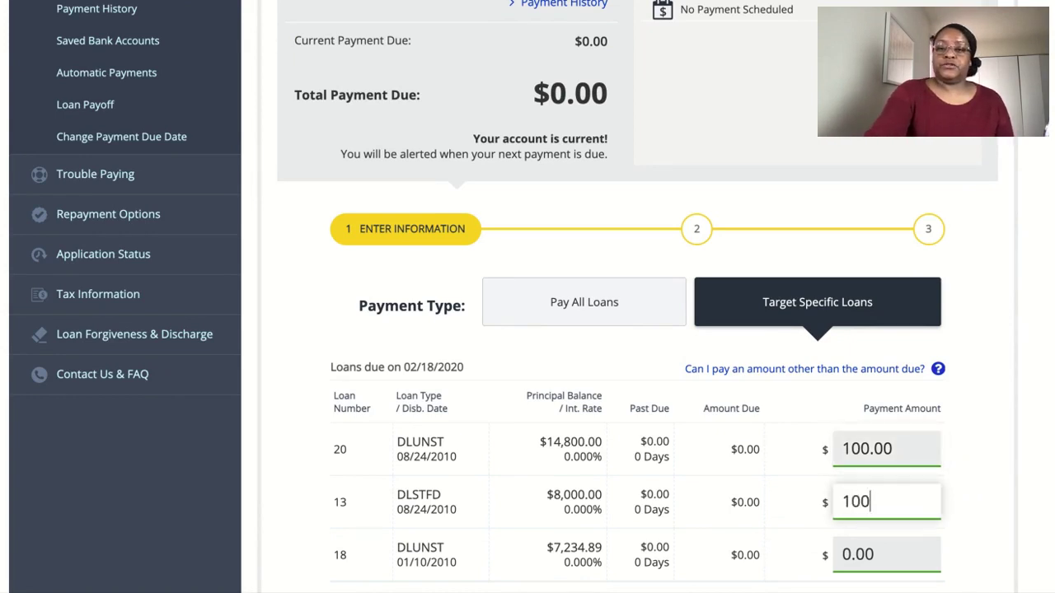
pyautogui.write('.00')
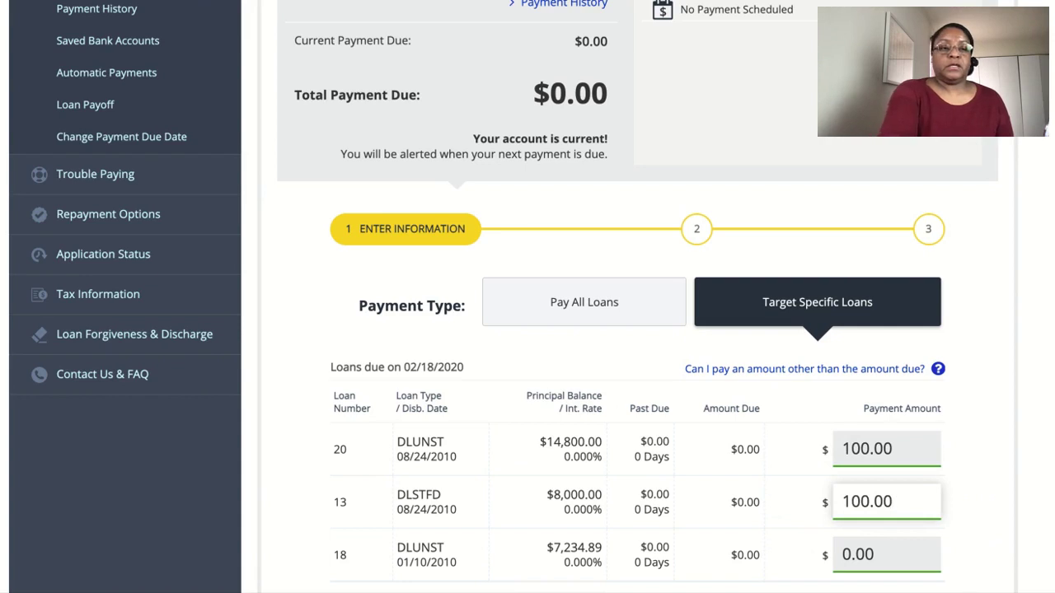
# Set the payment amount of the third loan, the DLUNST loan dated 01/10/2010, to 1,797.96
pyautogui.press('Tab')
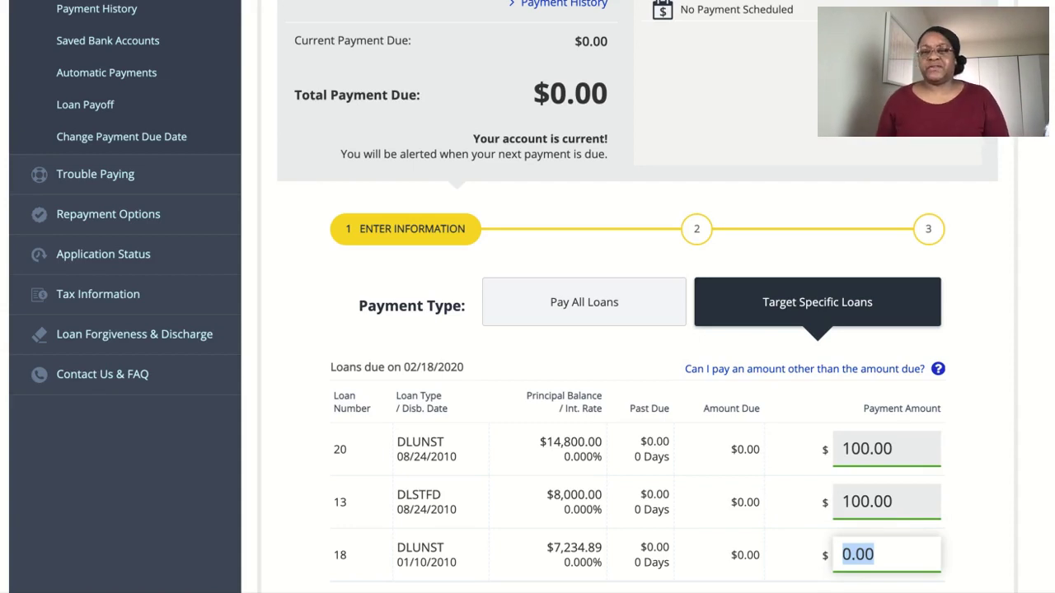
pyautogui.scroll(-1, 973, 396)
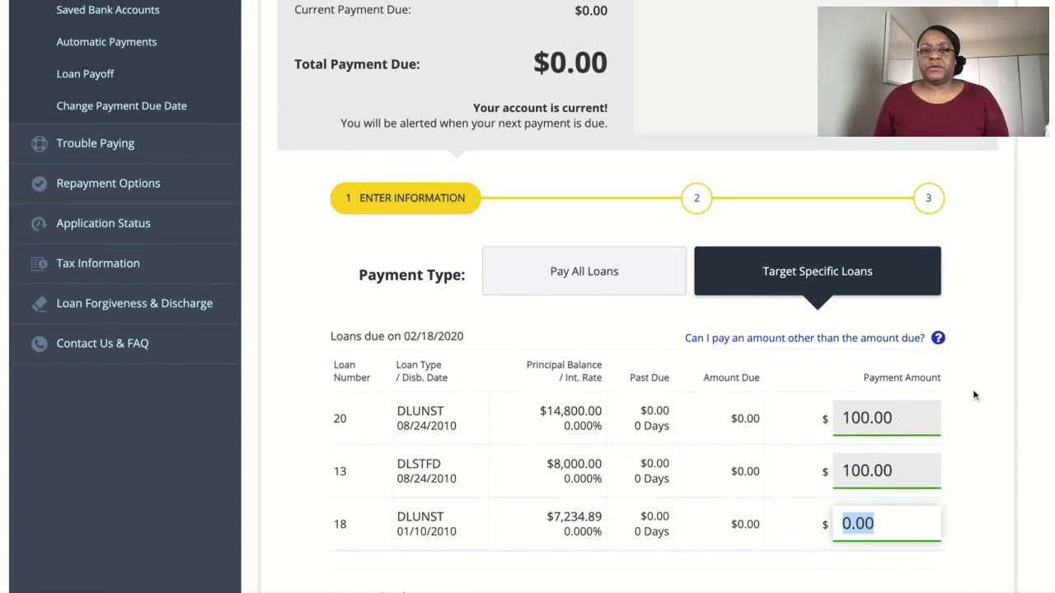
pyautogui.scroll(-1, 973, 395)
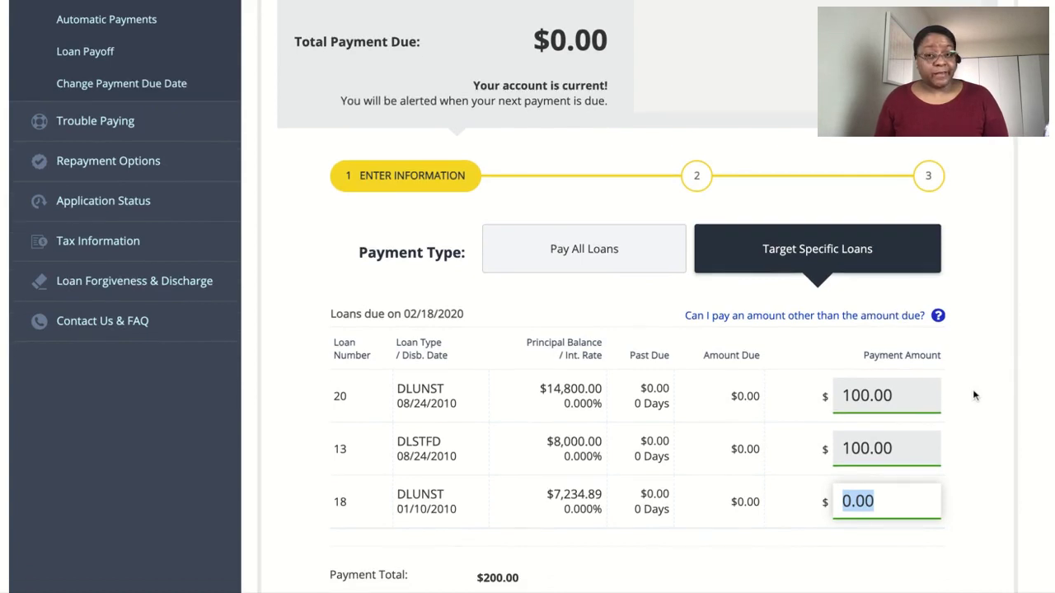
pyautogui.scroll(-1, 973, 396)
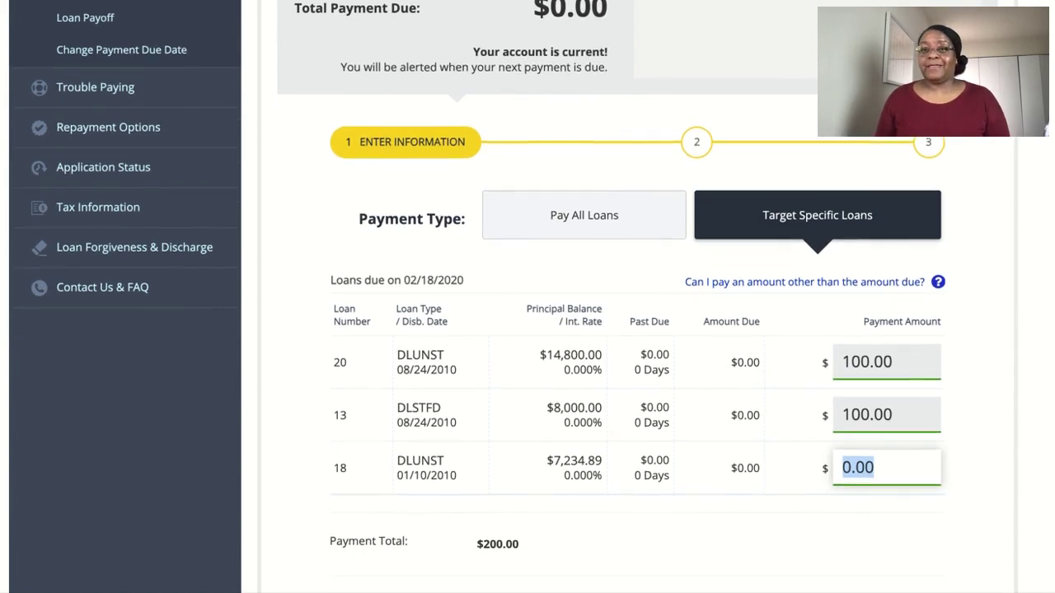
pyautogui.scroll(-1, 973, 396)
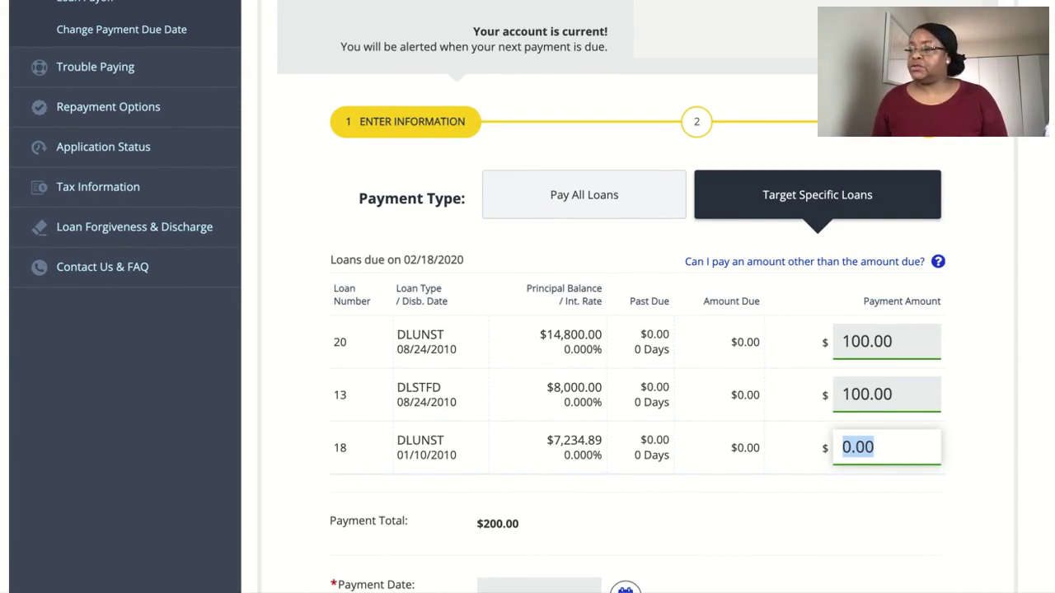
pyautogui.write('1')
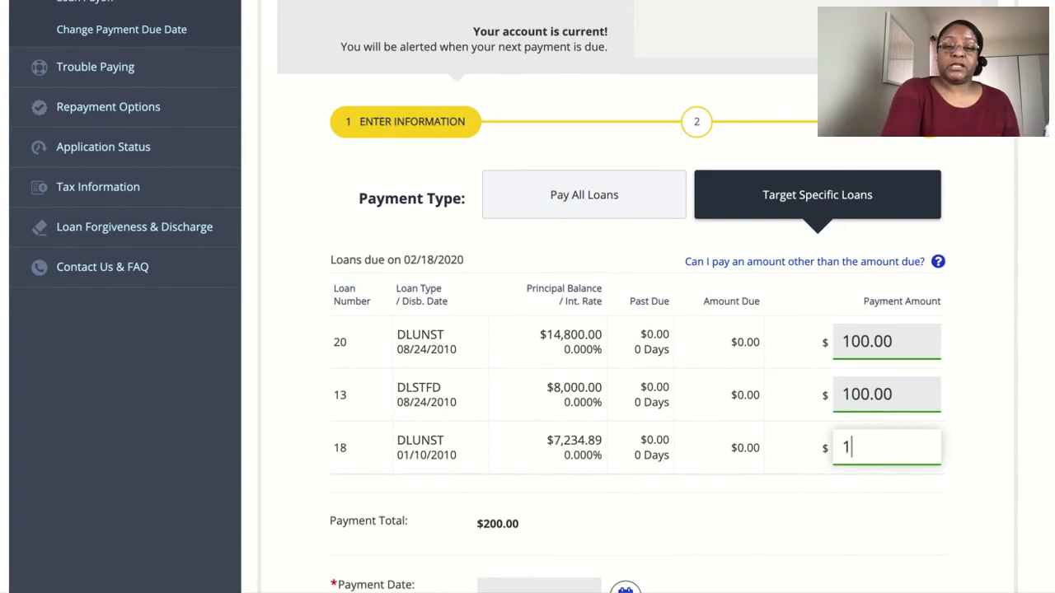
pyautogui.write(',797.96')
pyautogui.press('Tab')
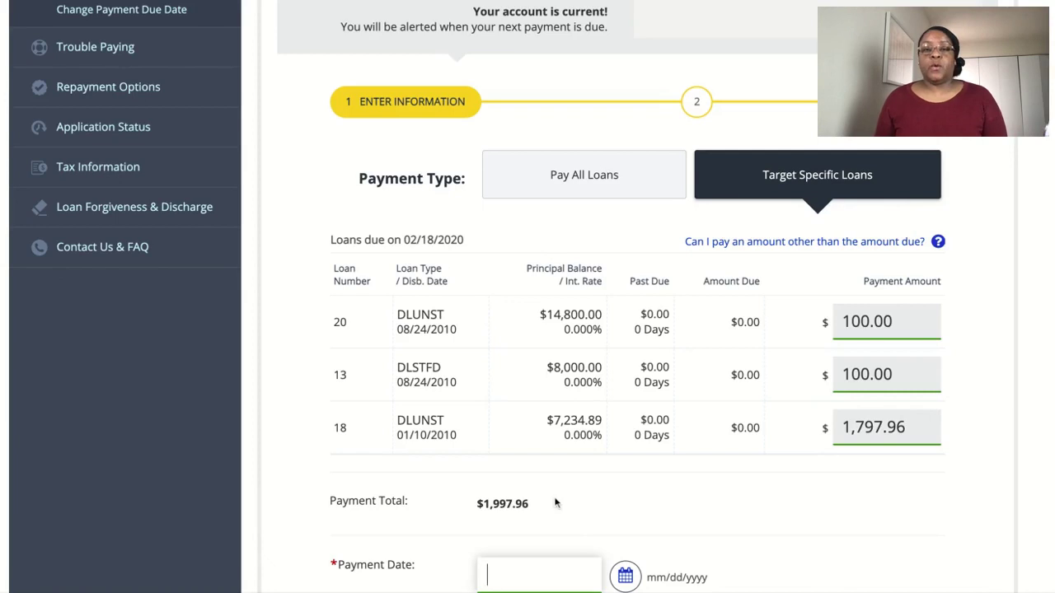
# Set the payment date to 04/18/2021 using the calendar of available dates
pyautogui.scroll(-2, 740, 503)
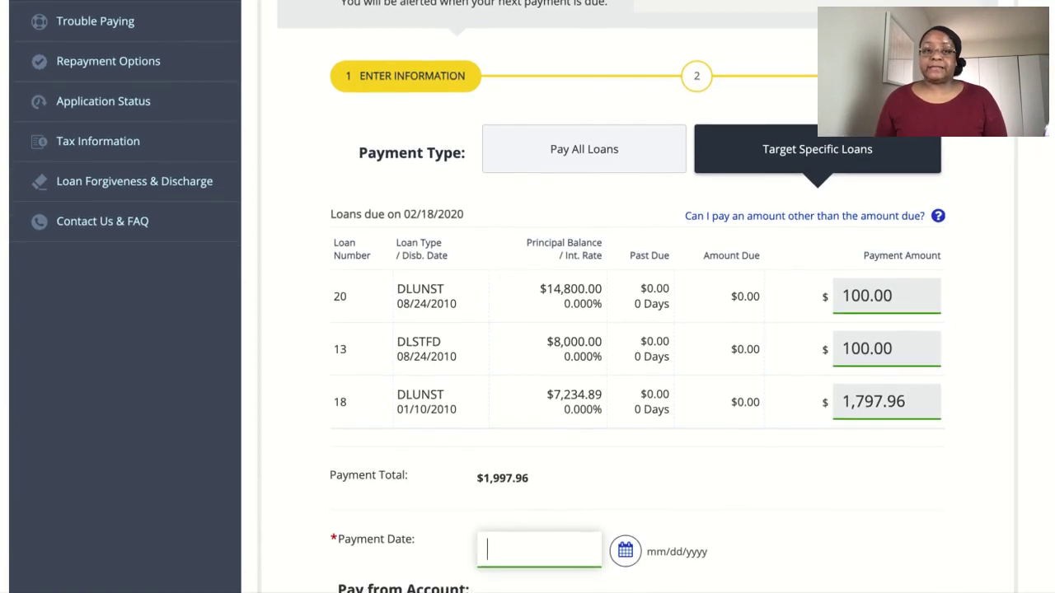
pyautogui.scroll(-2, 634, 330)
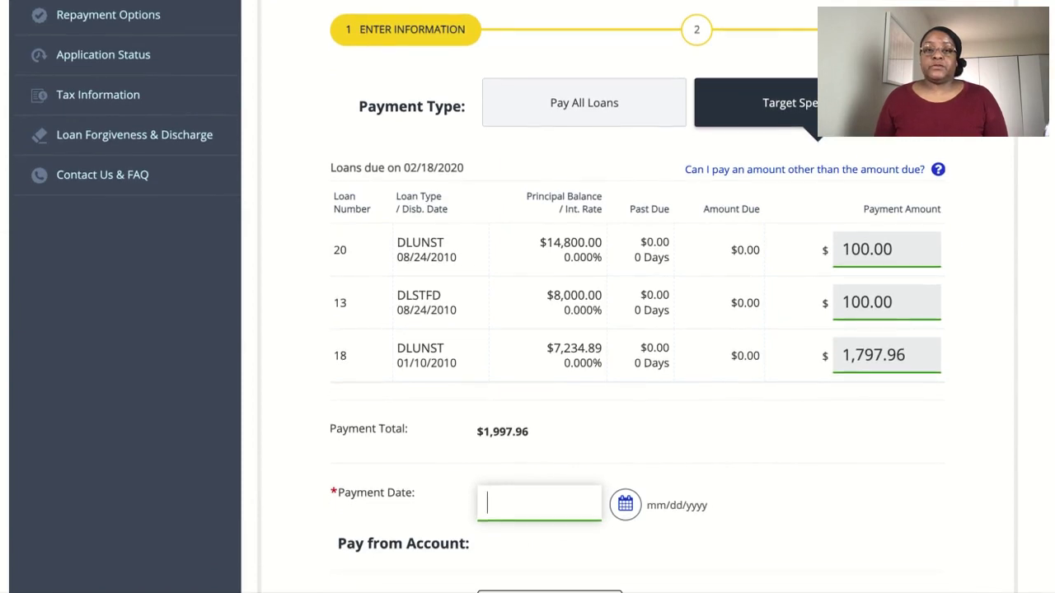
pyautogui.click(624, 505)
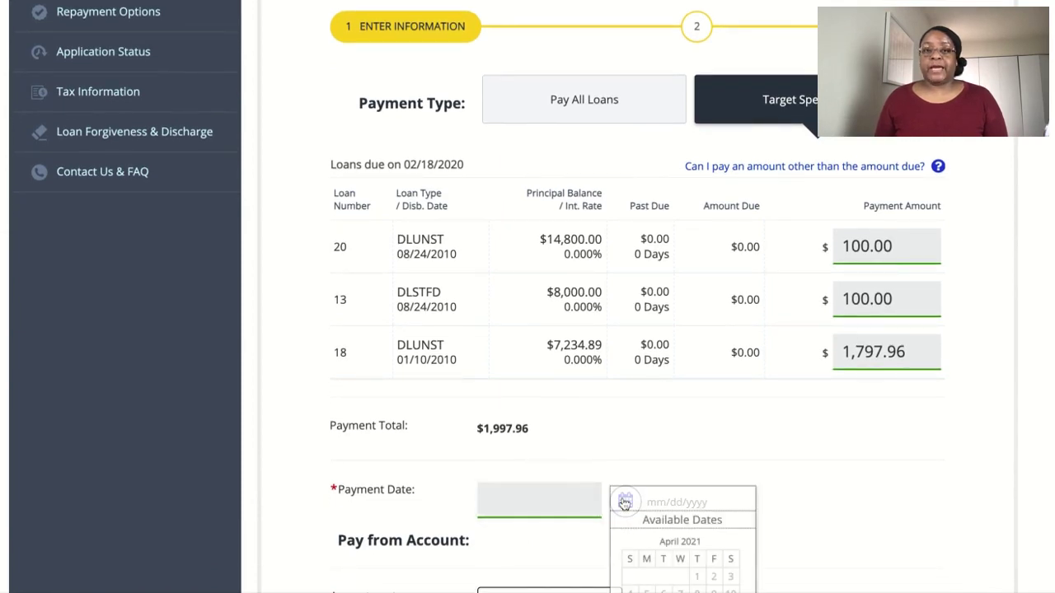
pyautogui.scroll(-3, 914, 449)
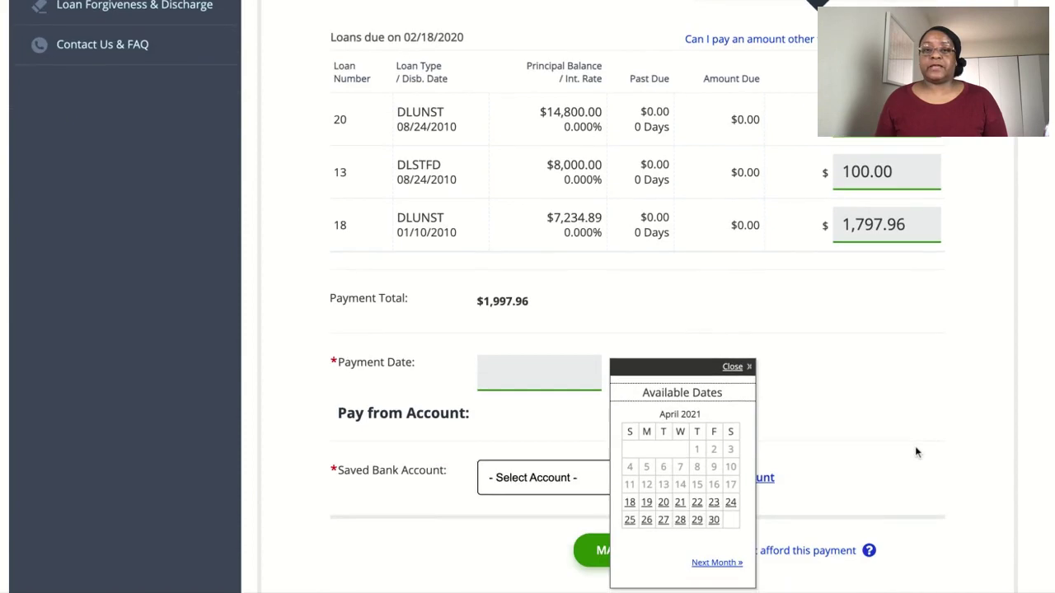
pyautogui.click(631, 499)
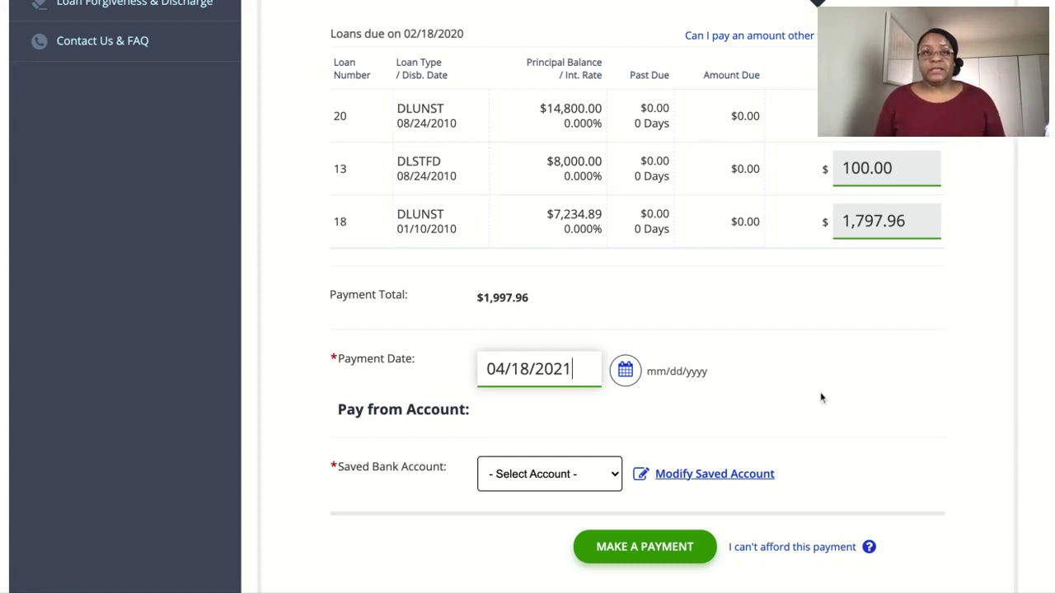
# Choose the saved bank account to pay from and submit the one-time payment
pyautogui.click(599, 484)
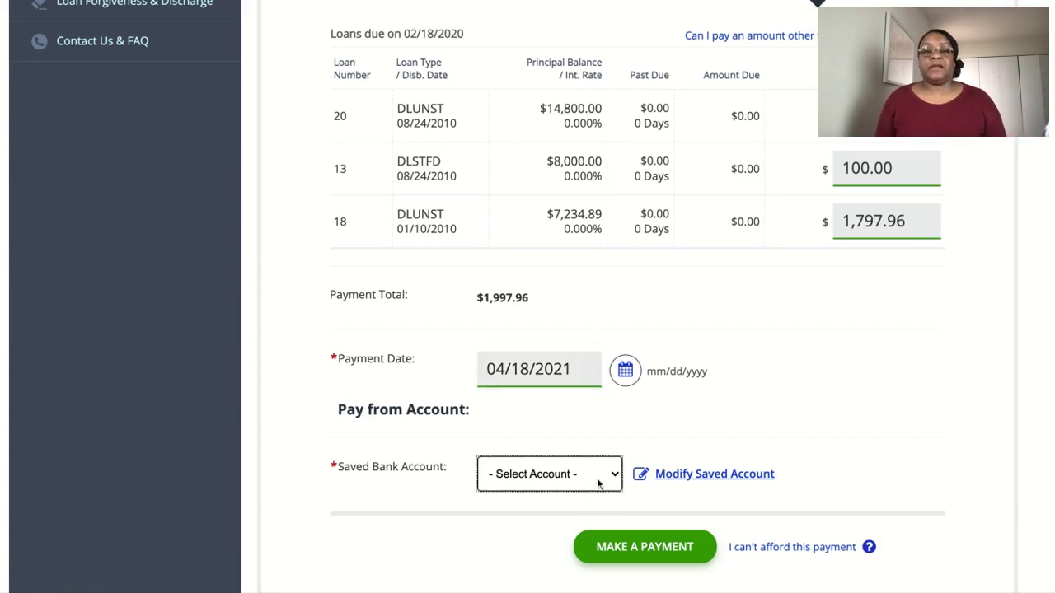
pyautogui.click(599, 492)
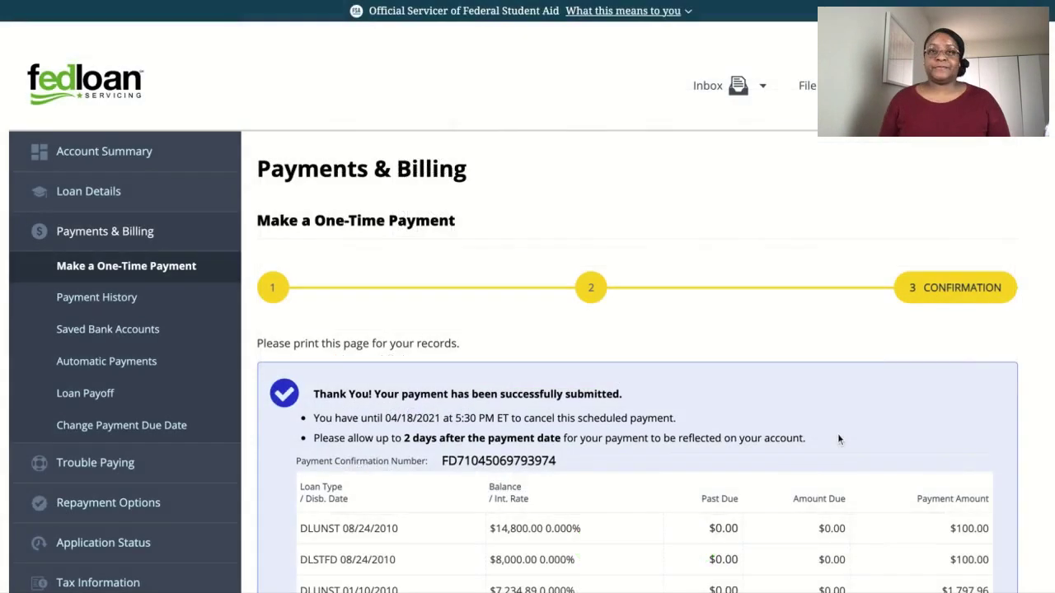
# Review the payment confirmation, including the amounts per loan, the payment date and the payment total
pyautogui.scroll(-2, 837, 433)
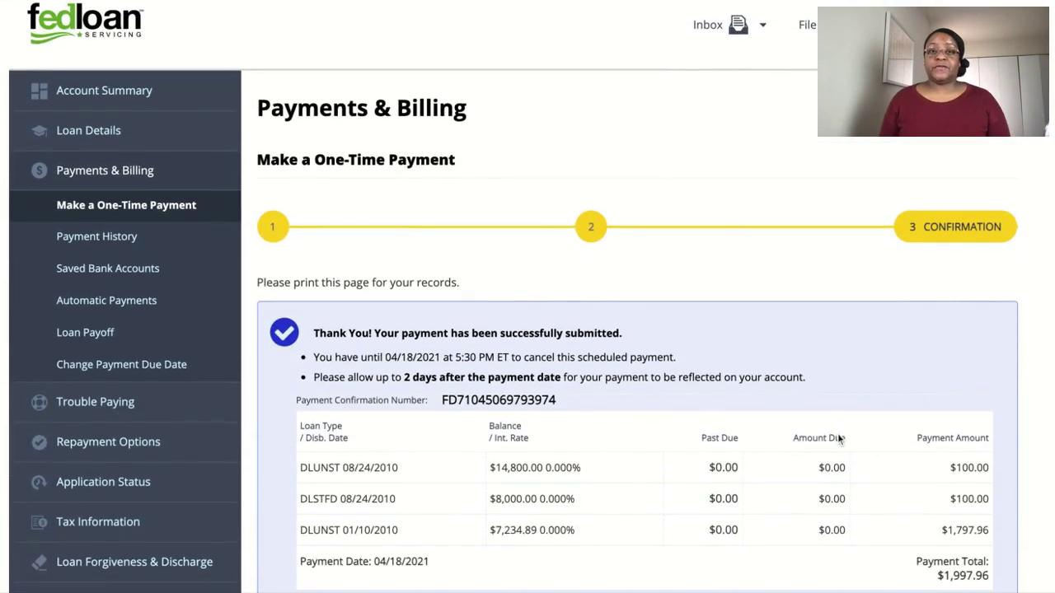
pyautogui.scroll(-2, 837, 437)
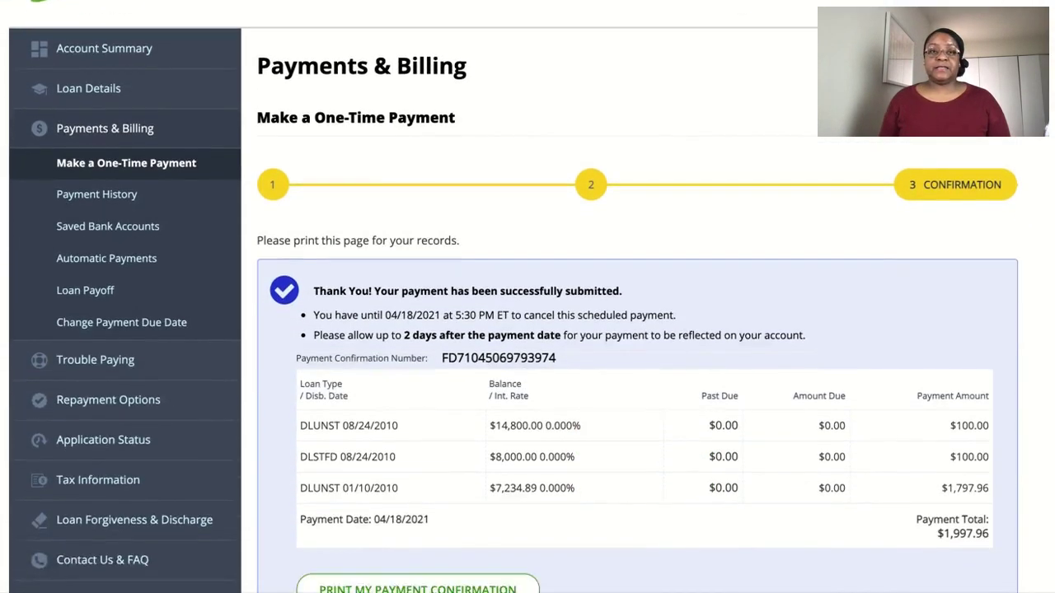
pyautogui.scroll(-2, 636, 371)
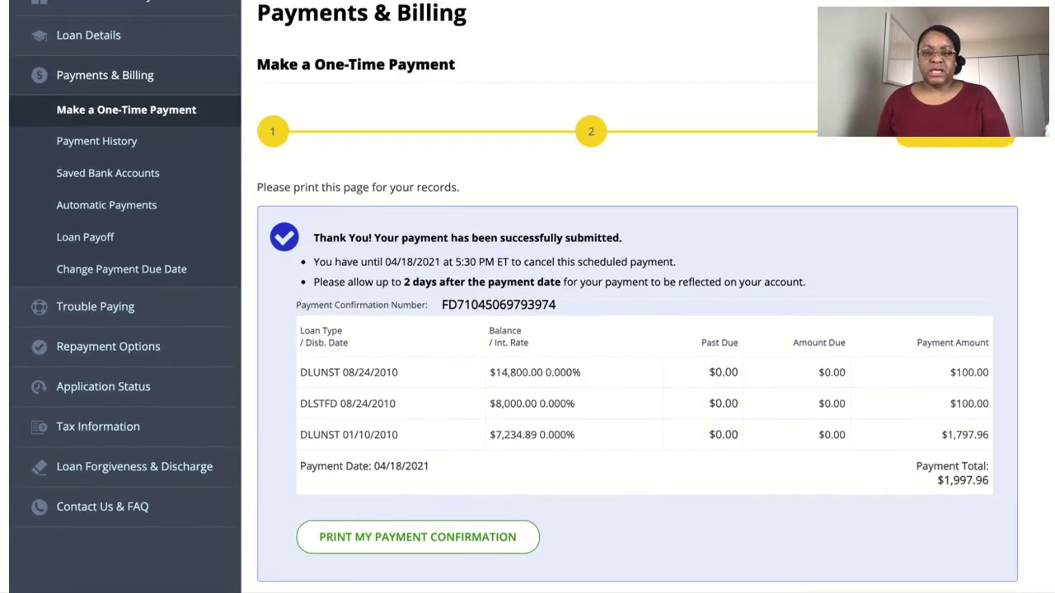
pyautogui.scroll(-1, 636, 371)
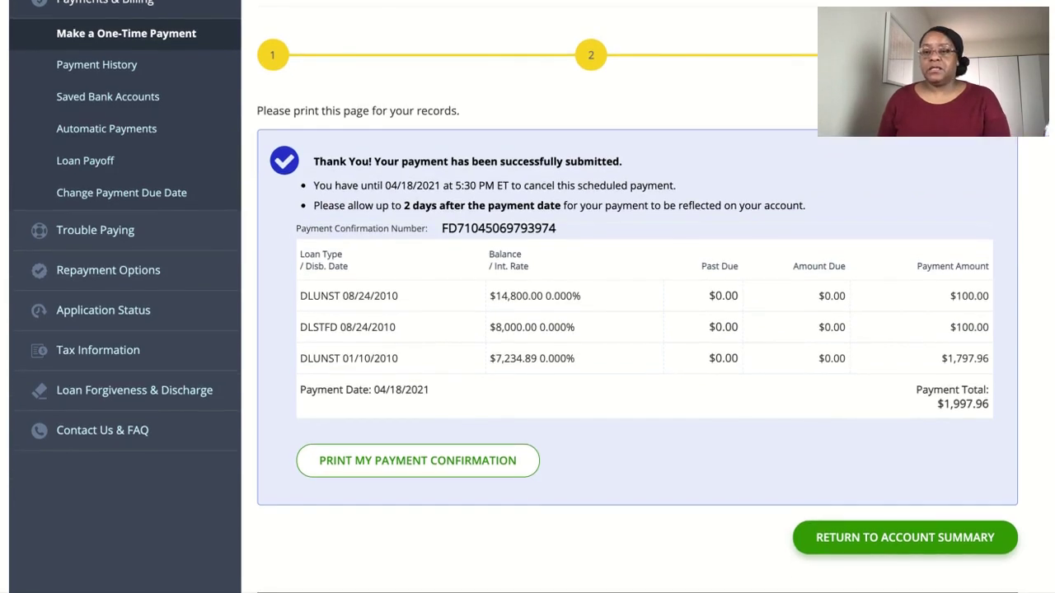
# Return to the account summary, hide all alerts and check the scheduled payment under Manage Payments
pyautogui.click(871, 541)
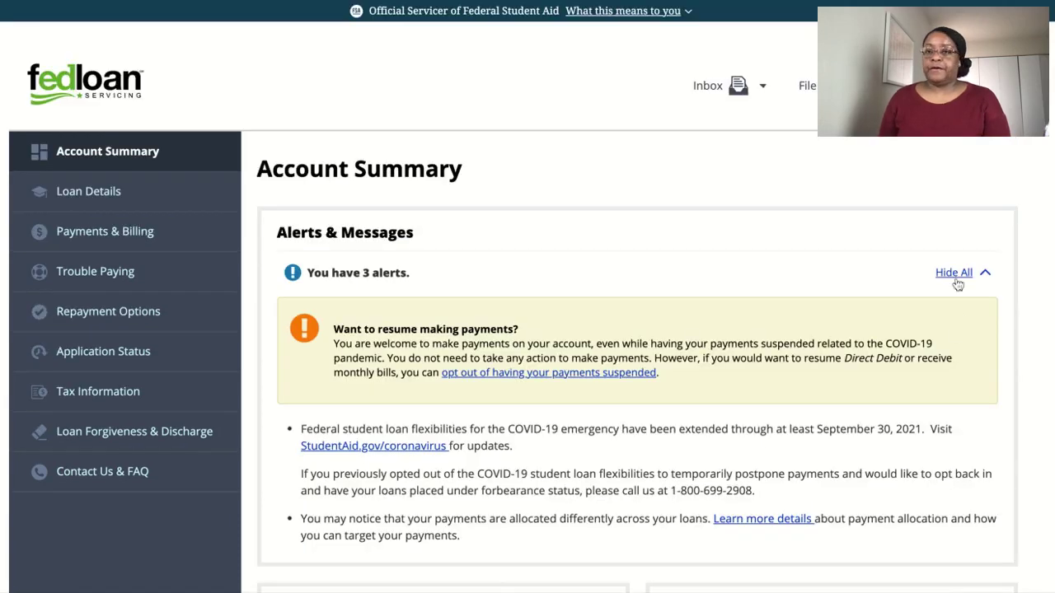
pyautogui.click(956, 279)
pyautogui.scroll(-1, 608, 430)
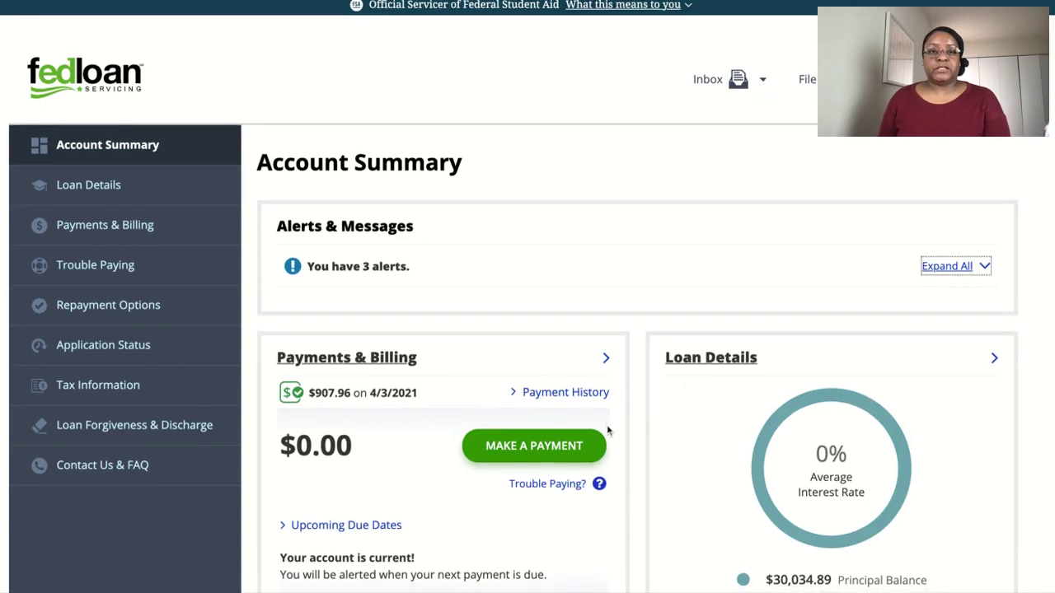
pyautogui.scroll(-3, 608, 430)
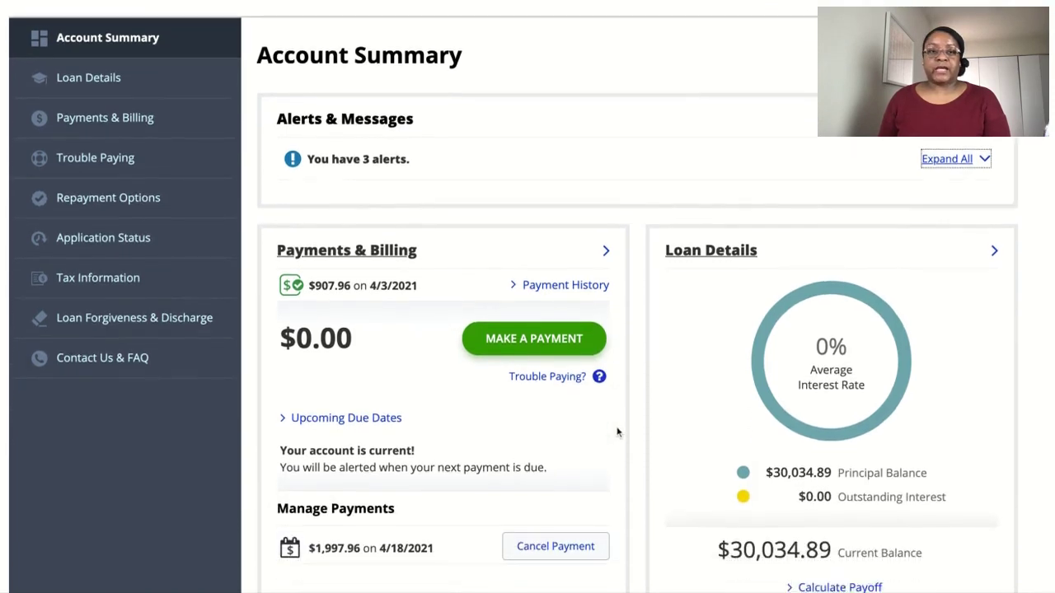
pyautogui.scroll(-1, 616, 432)
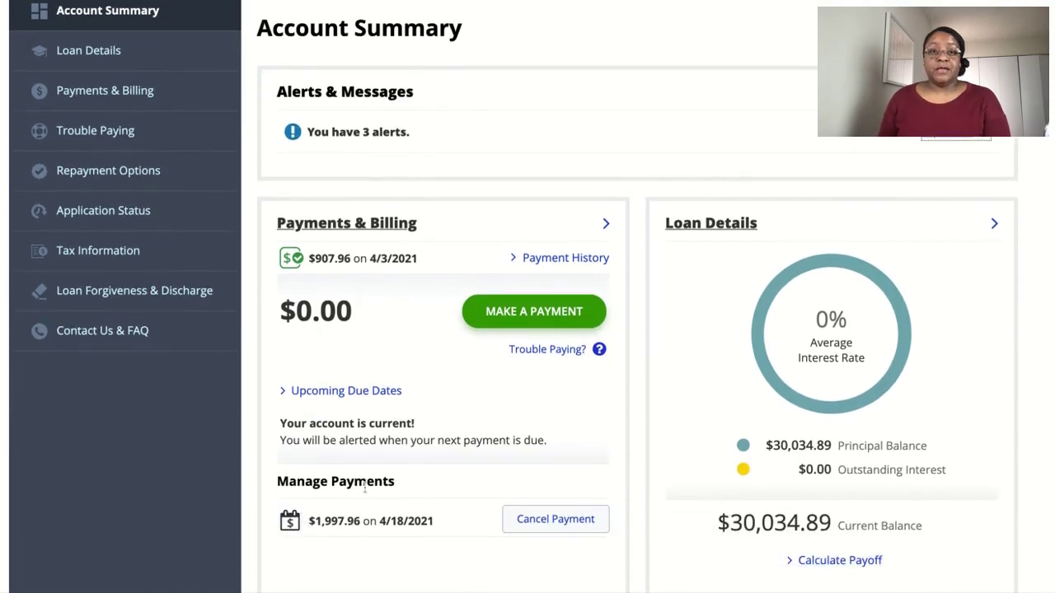
pyautogui.scroll(-3, 679, 427)
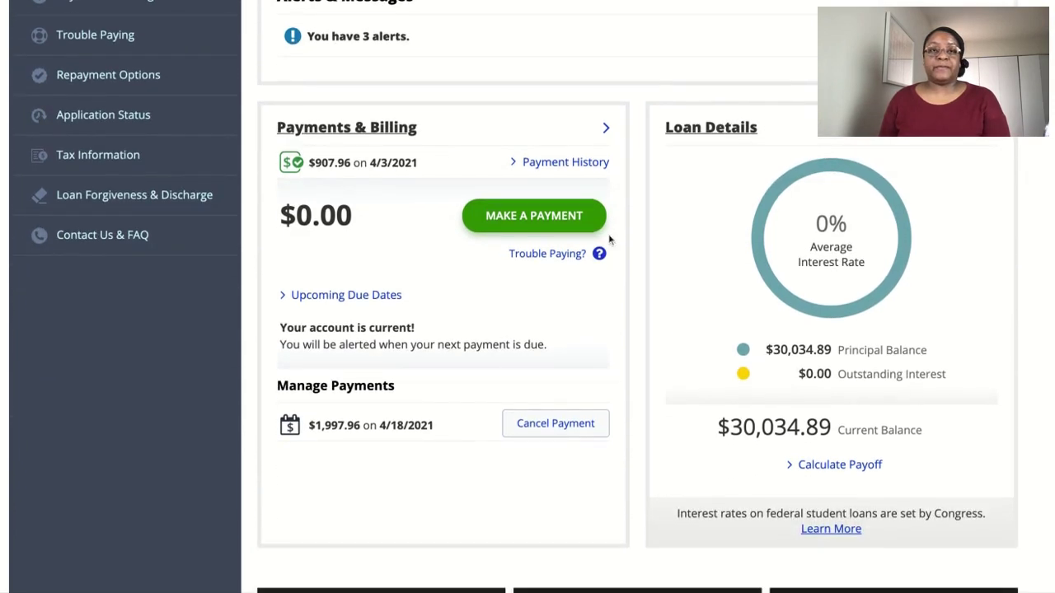